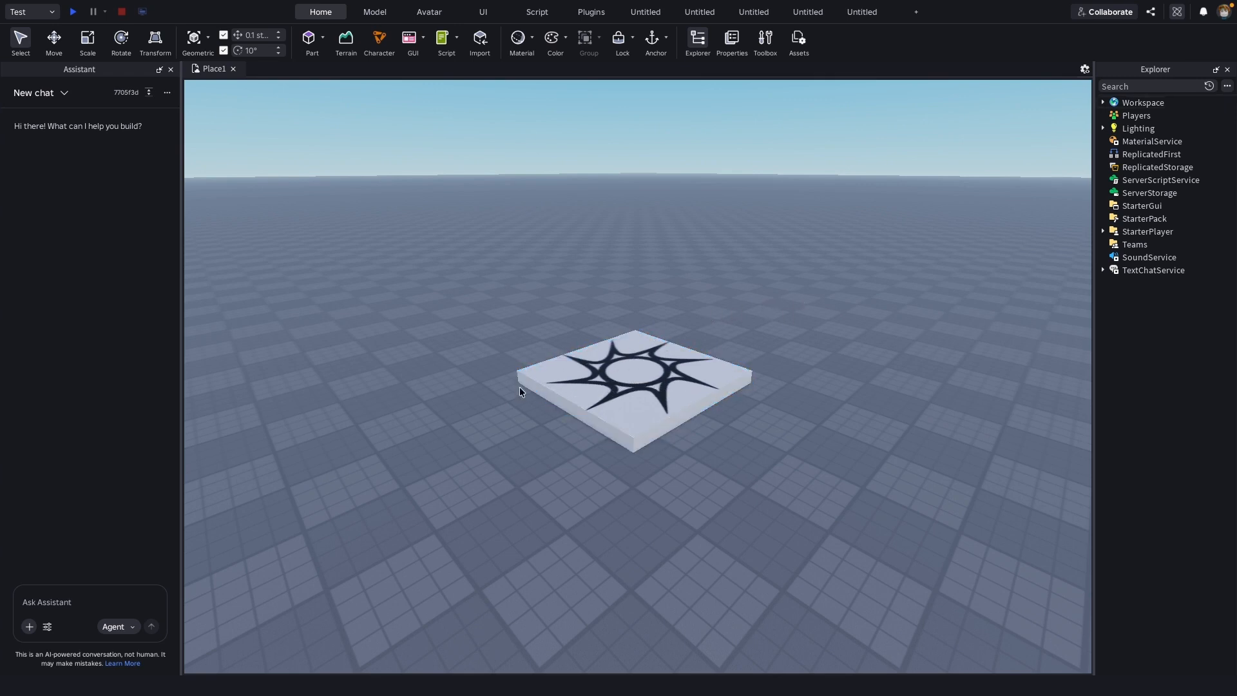
# - Close the Assistant panel with its tip and insert a block part on the spawn pad
pyautogui.click(171, 69)
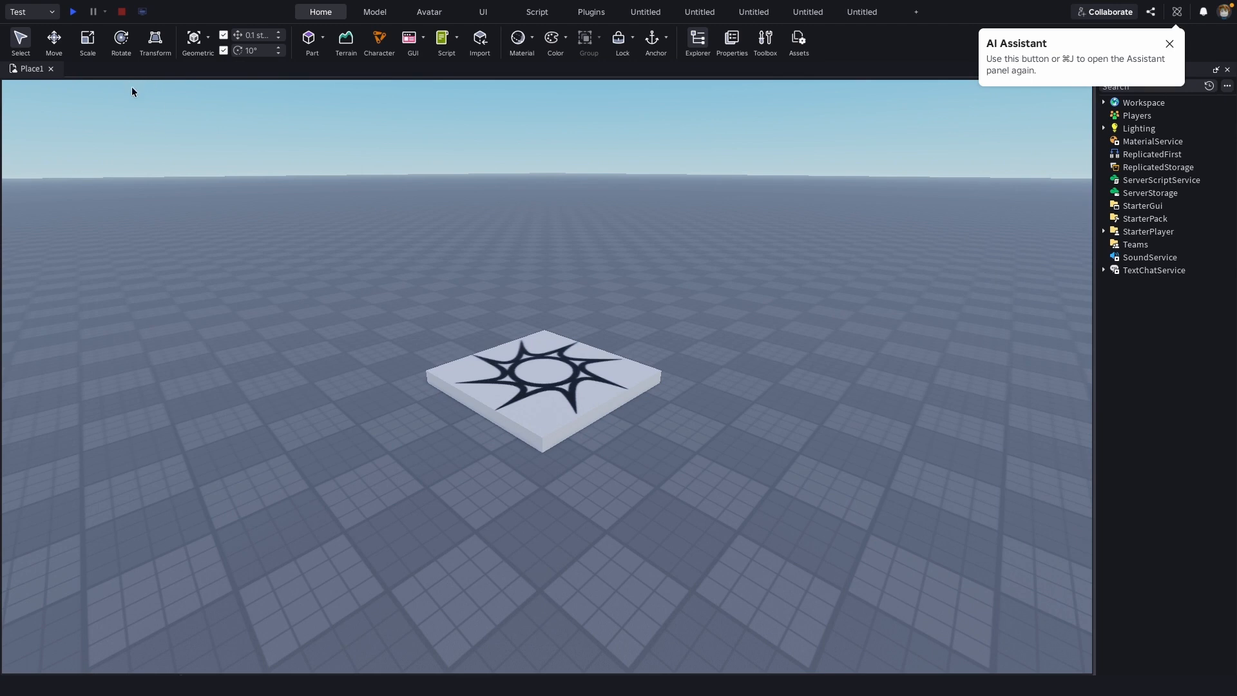
pyautogui.click(1169, 43)
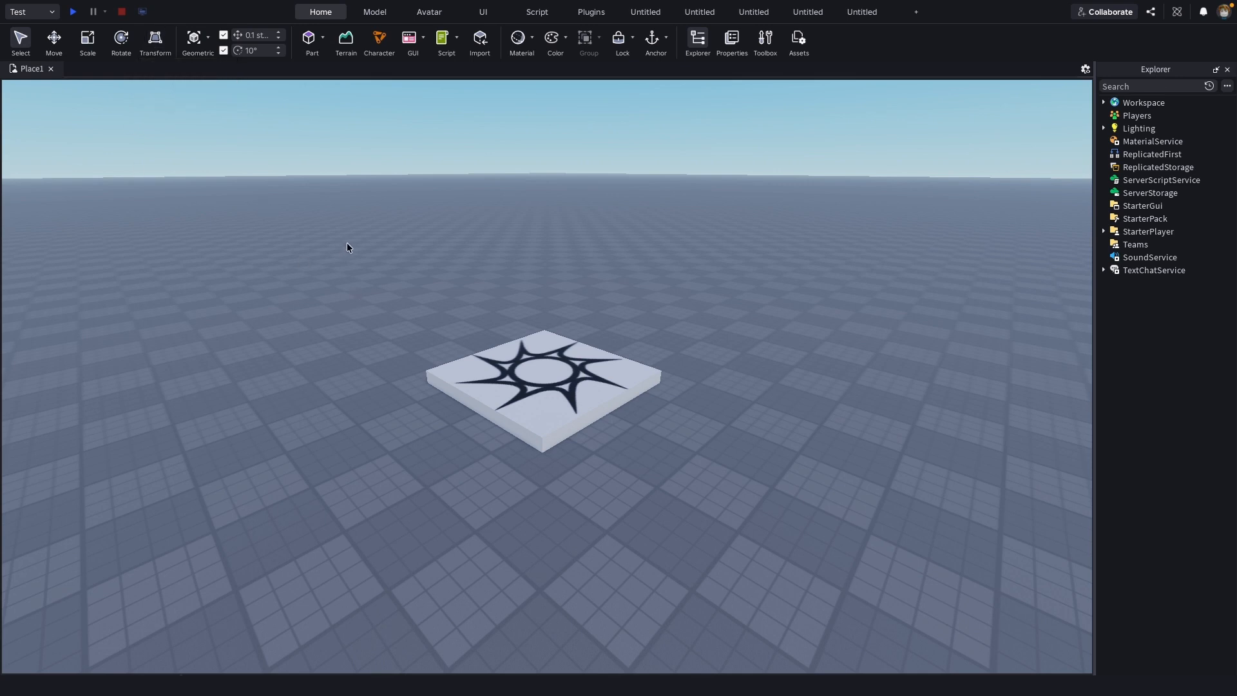
pyautogui.click(311, 43)
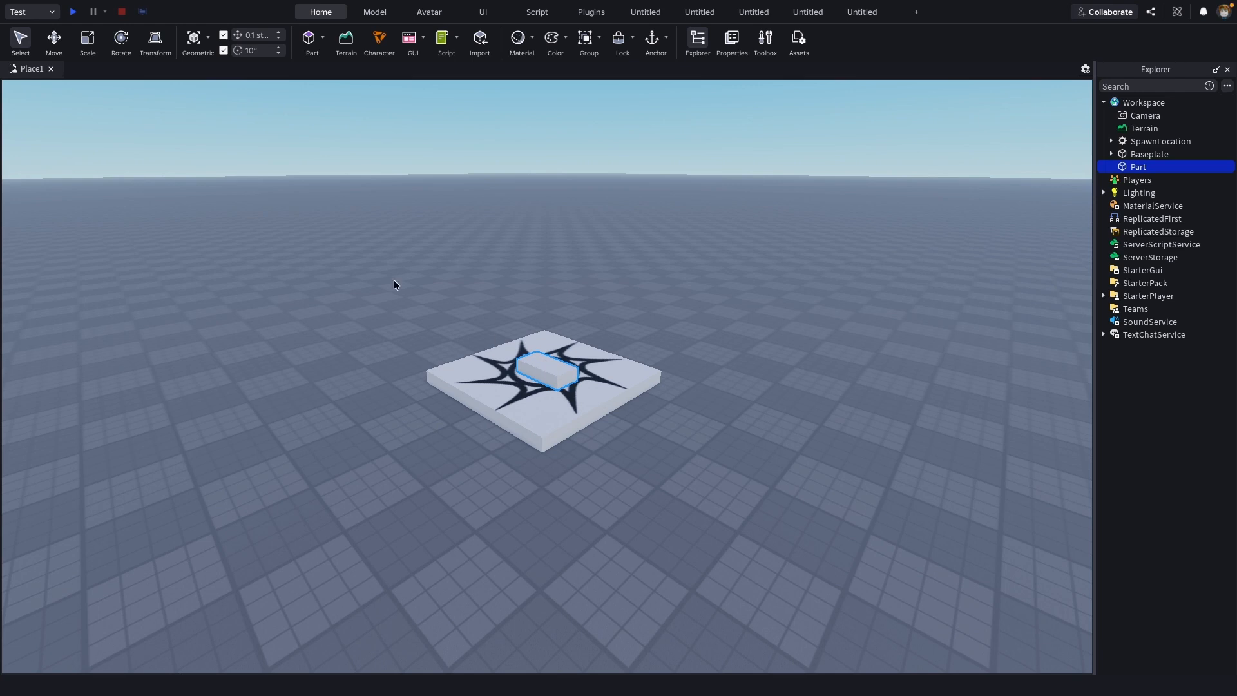
# - Shift the part about 0.6 studs along the blue axis and -0.4 studs along the red axis, and raise it about 2.8 studs
pyautogui.click(54, 40)
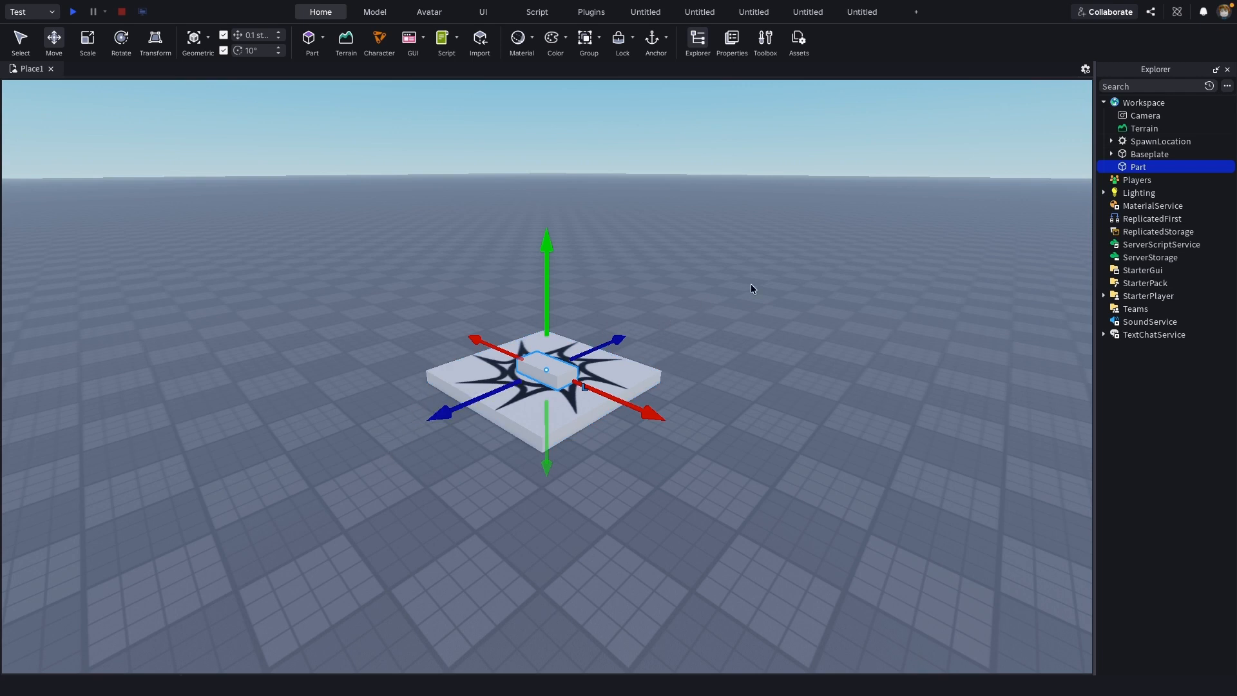
pyautogui.moveTo(441, 413); pyautogui.dragTo(469, 484)
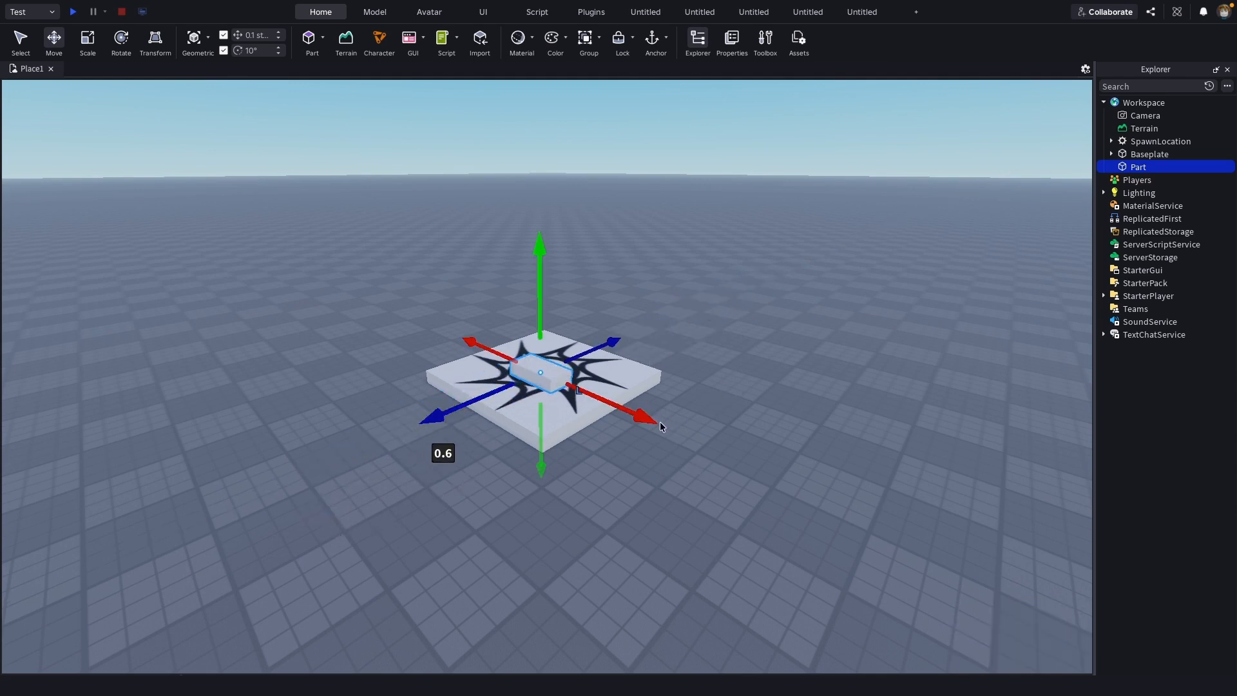
pyautogui.moveTo(644, 417); pyautogui.dragTo(594, 515)
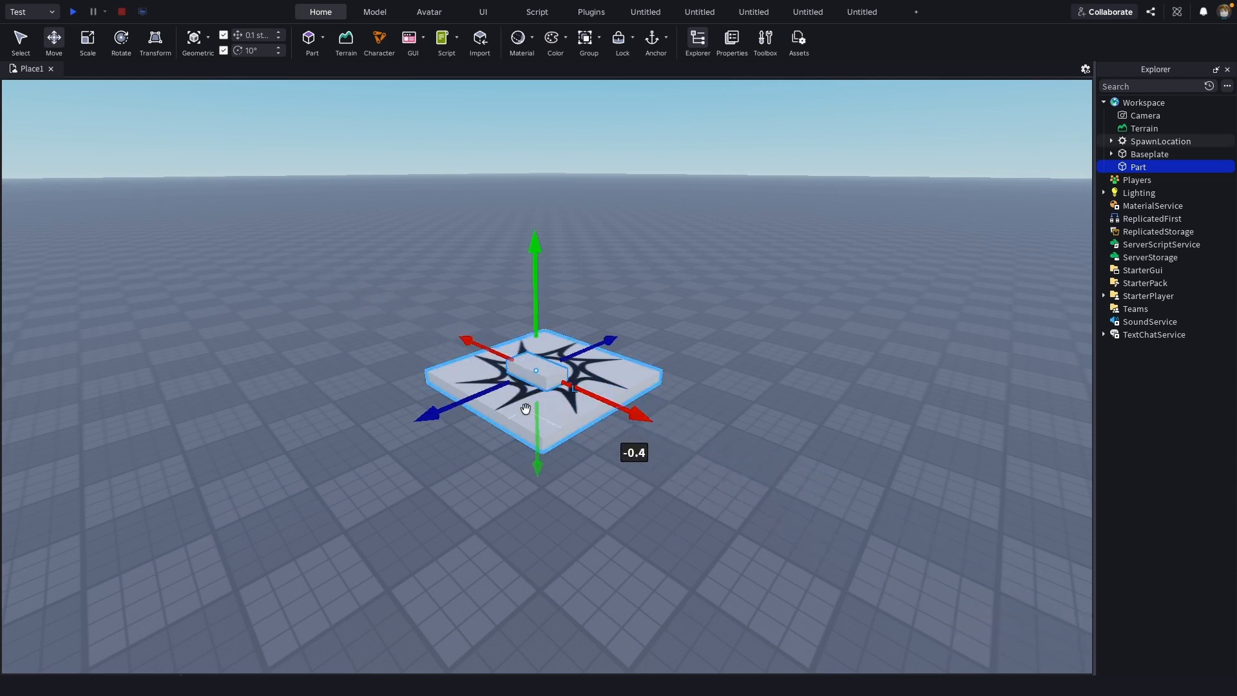
pyautogui.moveTo(538, 264); pyautogui.dragTo(527, 225)
# - Move the part about 13 studs along the blue axis so it sits beside the spawn pad
pyautogui.moveTo(387, 359); pyautogui.dragTo(386, 358, button='right')
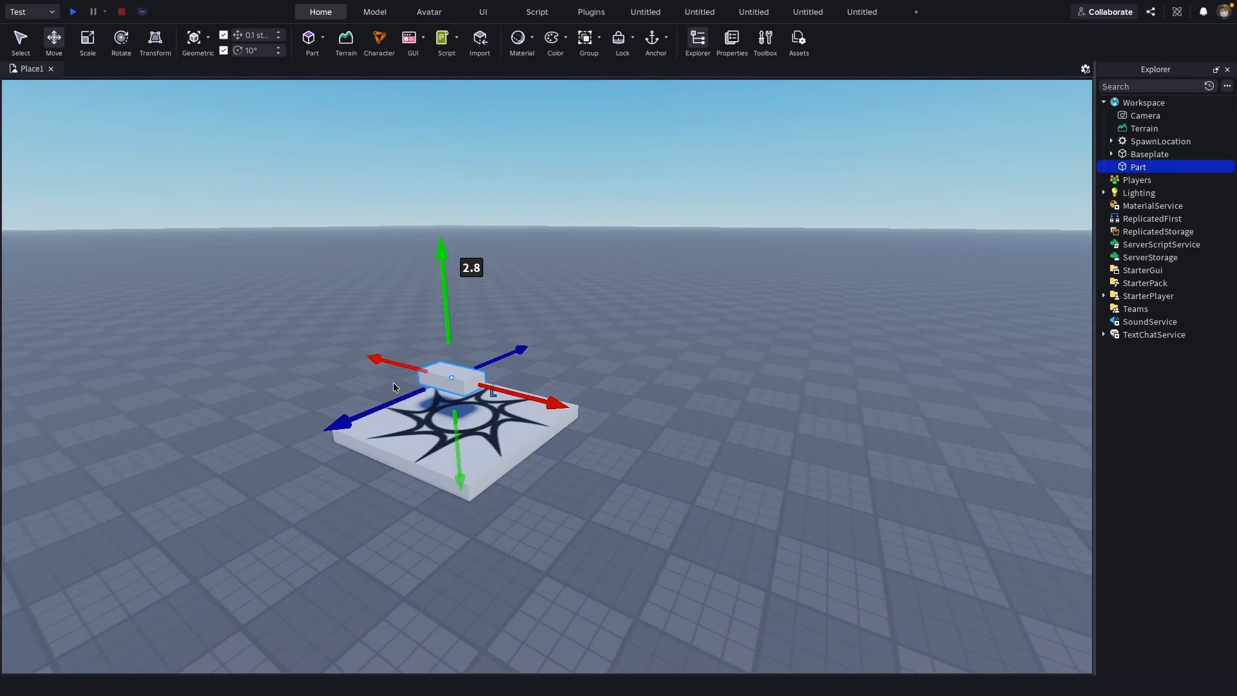
pyautogui.moveTo(357, 361); pyautogui.dragTo(357, 359, button='right')
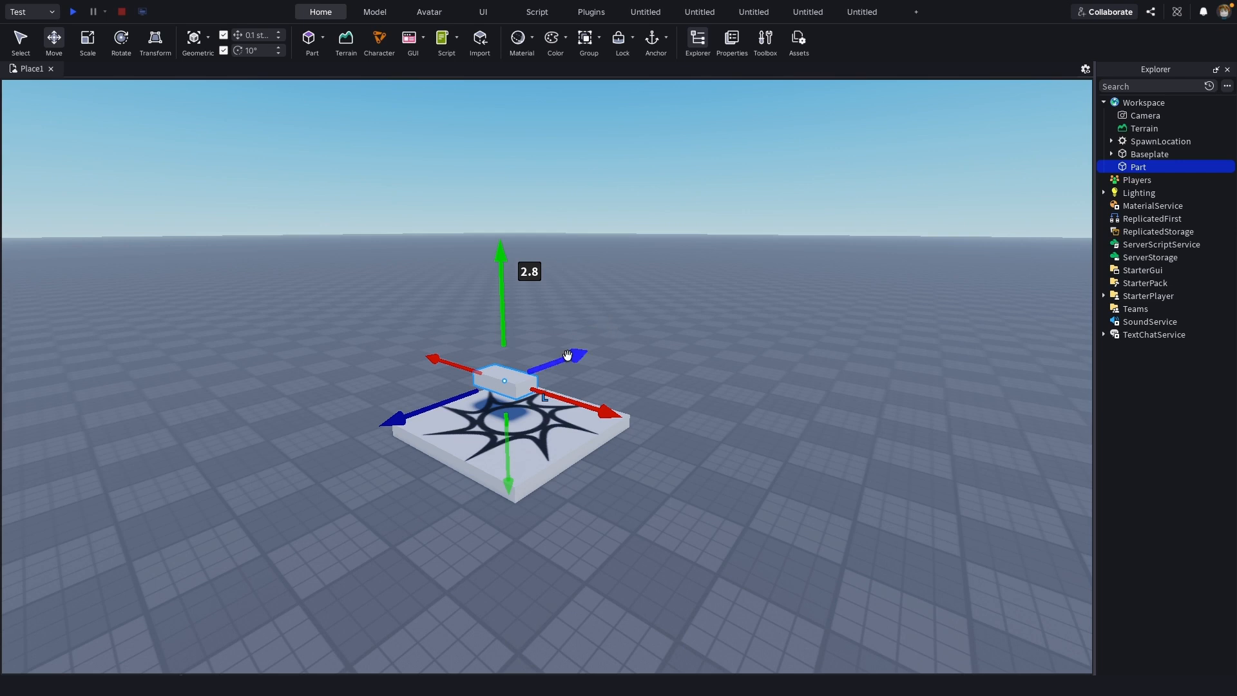
pyautogui.moveTo(409, 410); pyautogui.dragTo(214, 486)
pyautogui.moveTo(214, 486); pyautogui.dragTo(215, 486, button='right')
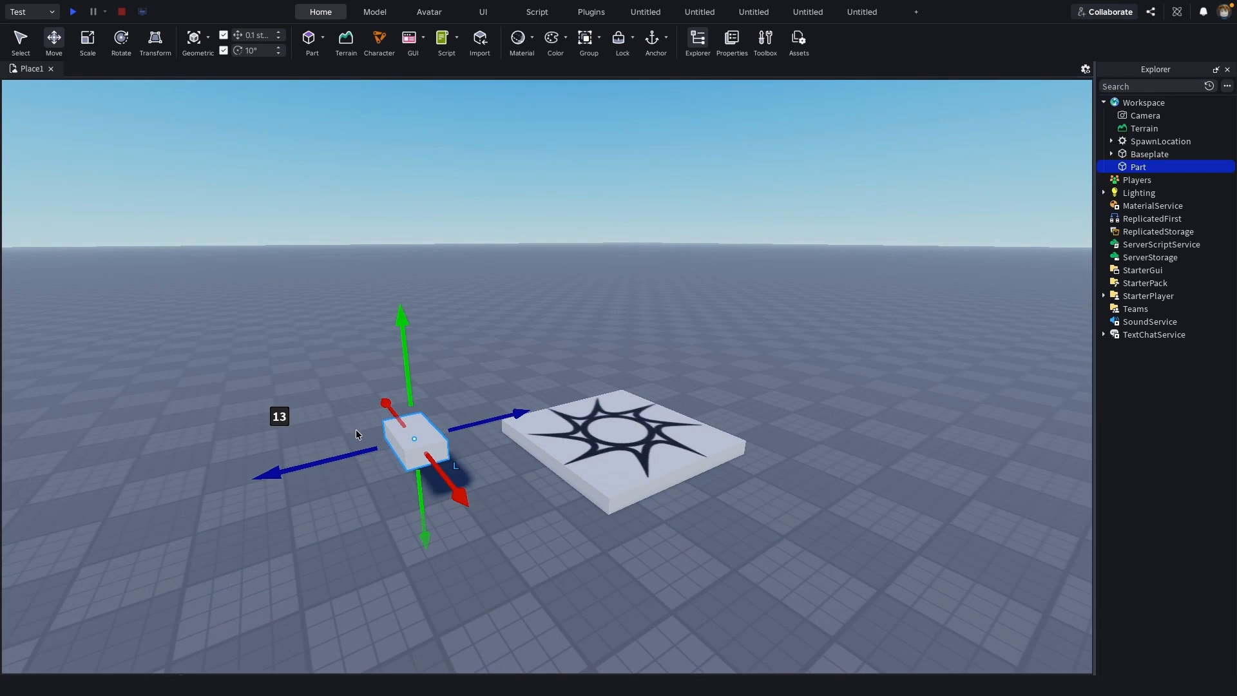
# - Scale the part much taller and wider along the green and blue axes to form a large, roughly cubic block
pyautogui.click(88, 40)
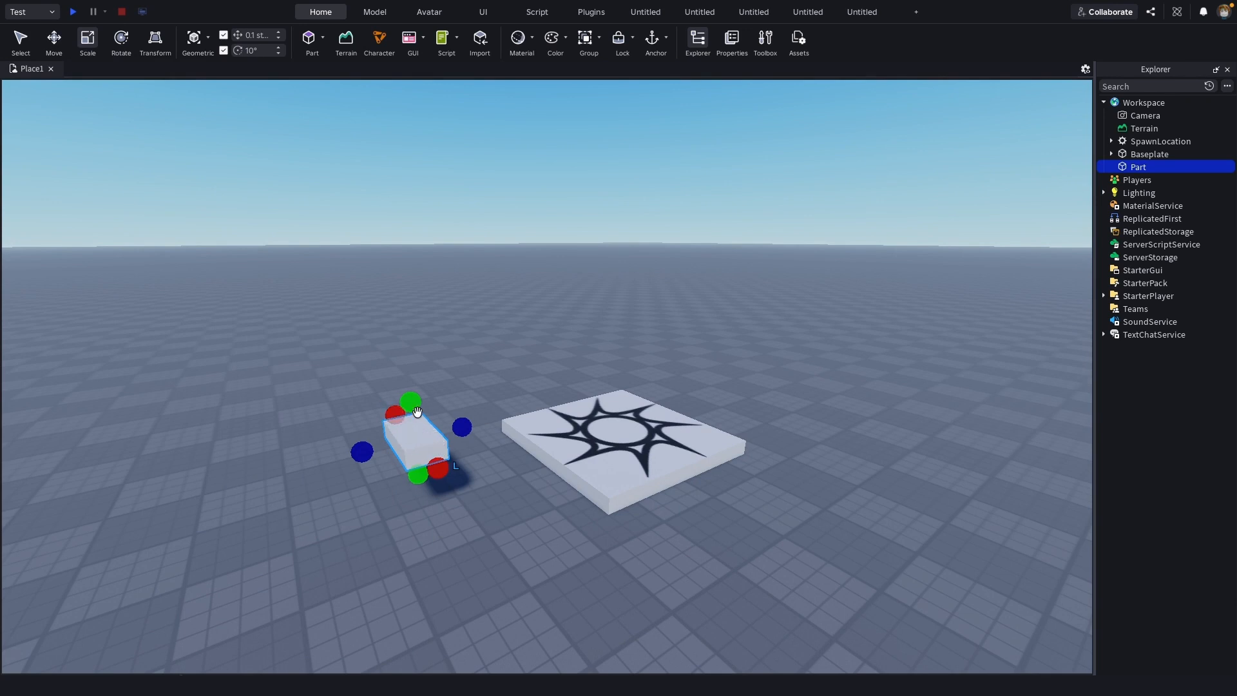
pyautogui.moveTo(412, 405); pyautogui.dragTo(390, 248)
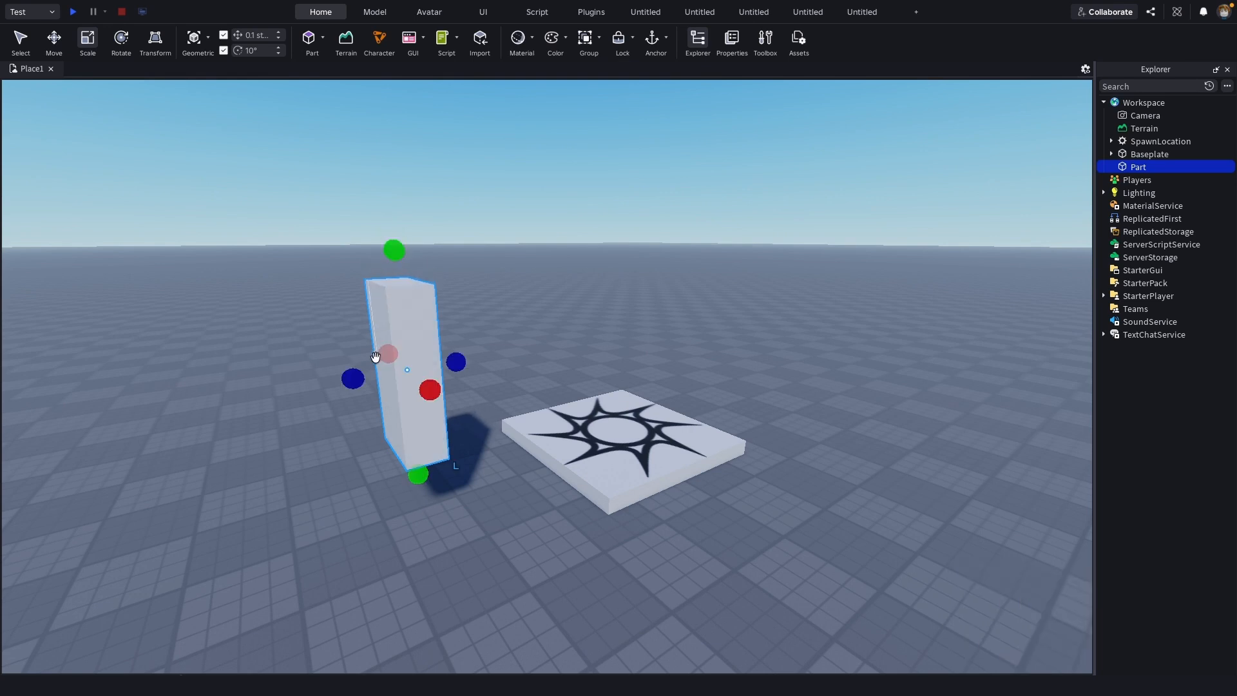
pyautogui.moveTo(350, 379); pyautogui.dragTo(164, 413)
pyautogui.moveTo(164, 413); pyautogui.dragTo(164, 413, button='right')
pyautogui.press('s')
pyautogui.moveTo(223, 444); pyautogui.dragTo(308, 497)
pyautogui.moveTo(308, 497); pyautogui.dragTo(307, 498, button='right')
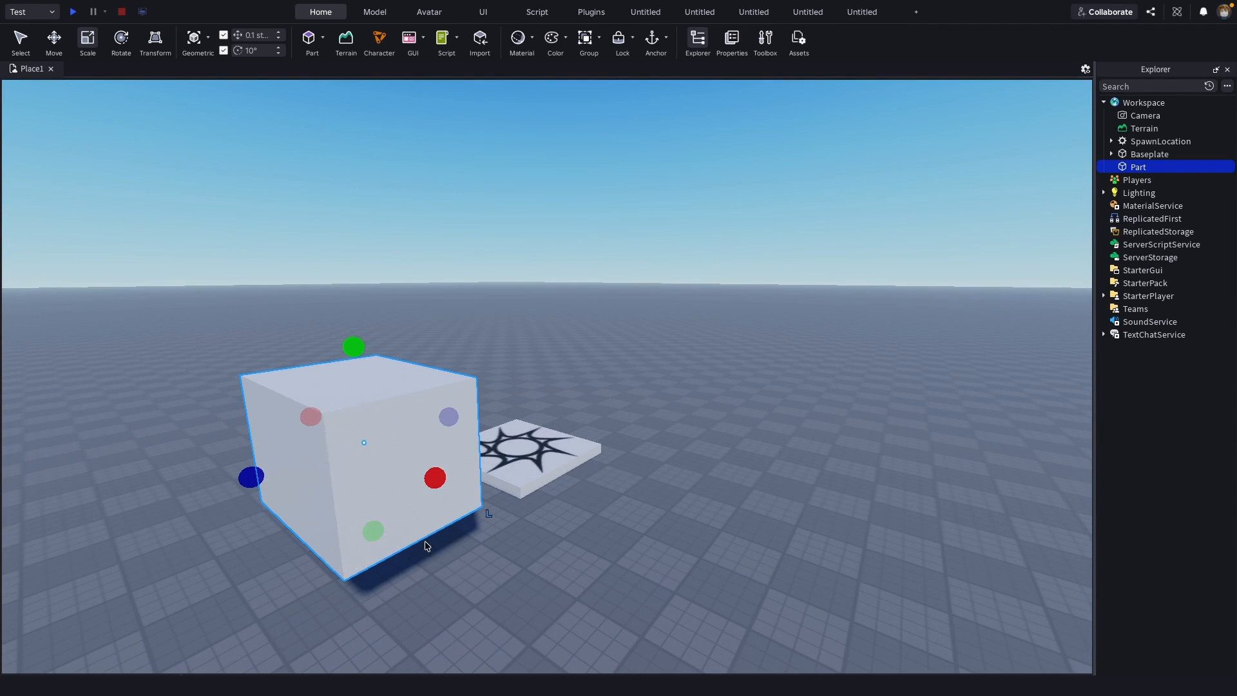
pyautogui.moveTo(316, 446); pyautogui.dragTo(315, 447, button='right')
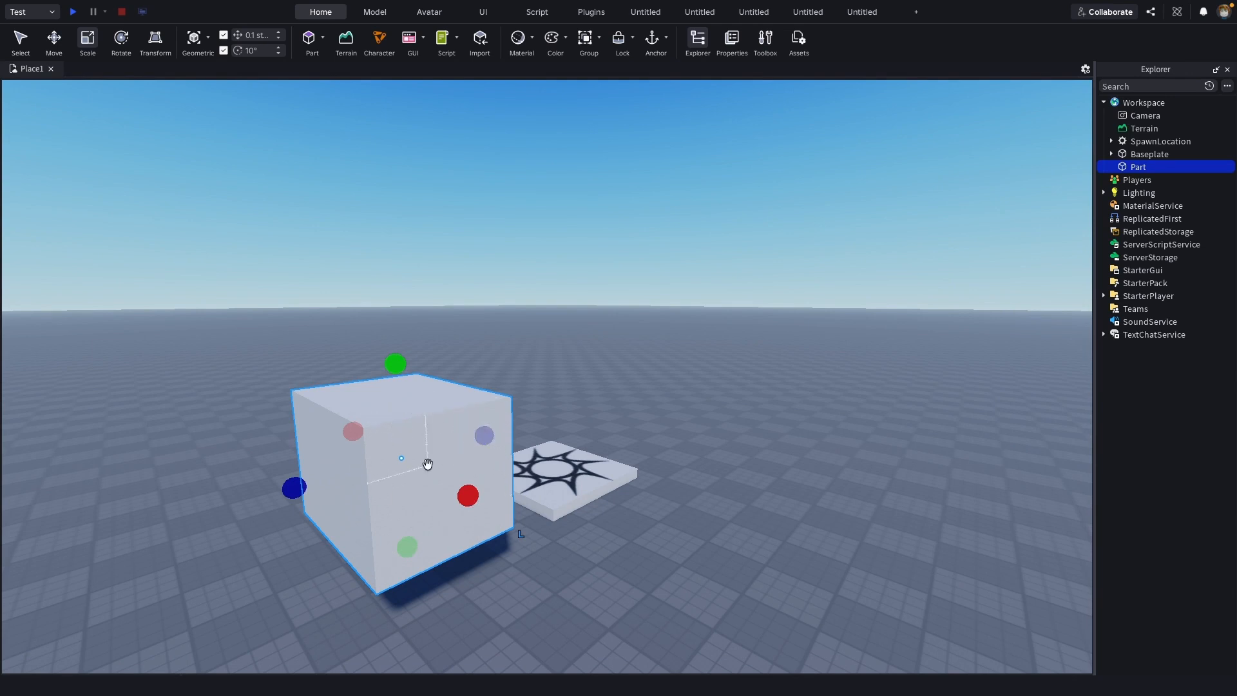
# - Rotate the block about its red, blue and green axes so it stands tilted on the baseplate
pyautogui.click(121, 45)
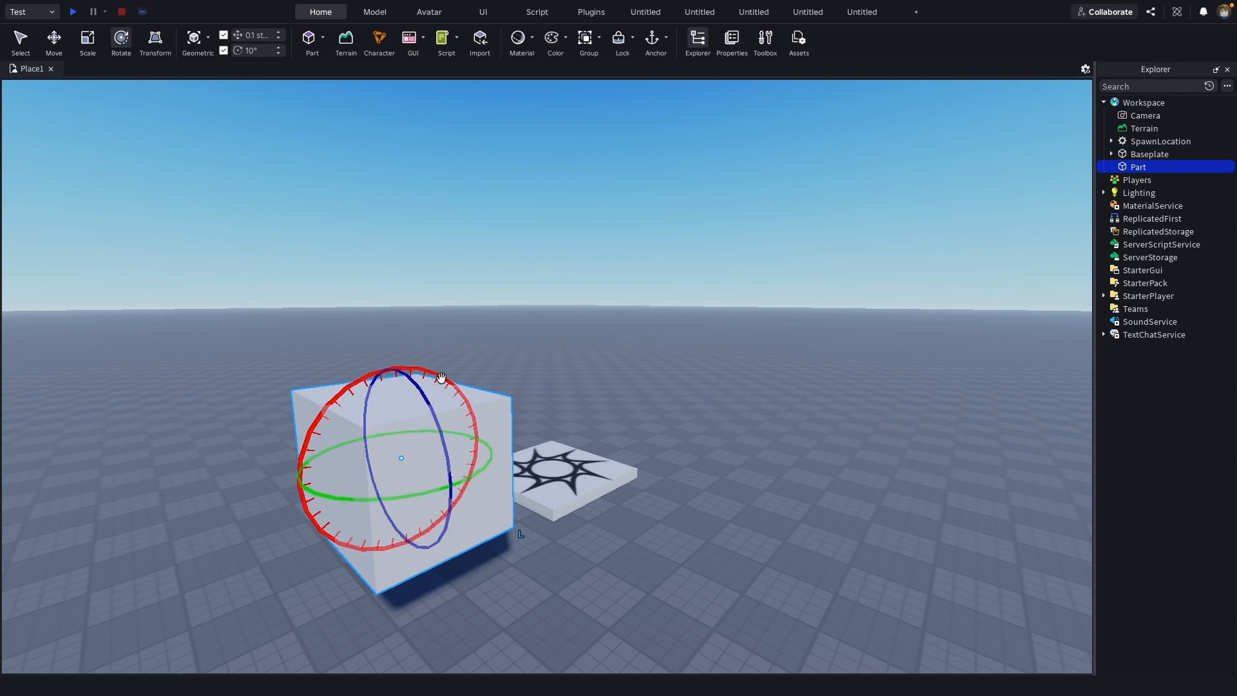
pyautogui.moveTo(440, 377); pyautogui.dragTo(406, 409)
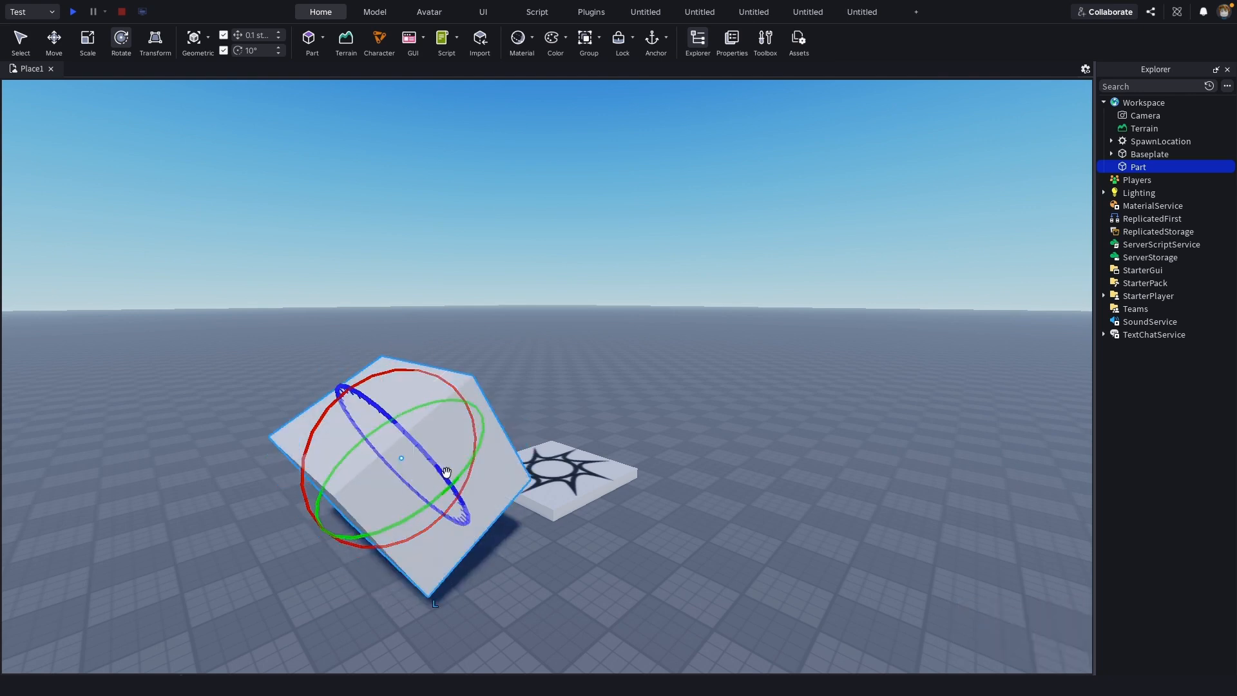
pyautogui.moveTo(447, 472); pyautogui.dragTo(441, 474)
pyautogui.moveTo(374, 439); pyautogui.dragTo(417, 465)
pyautogui.moveTo(489, 442); pyautogui.dragTo(416, 497)
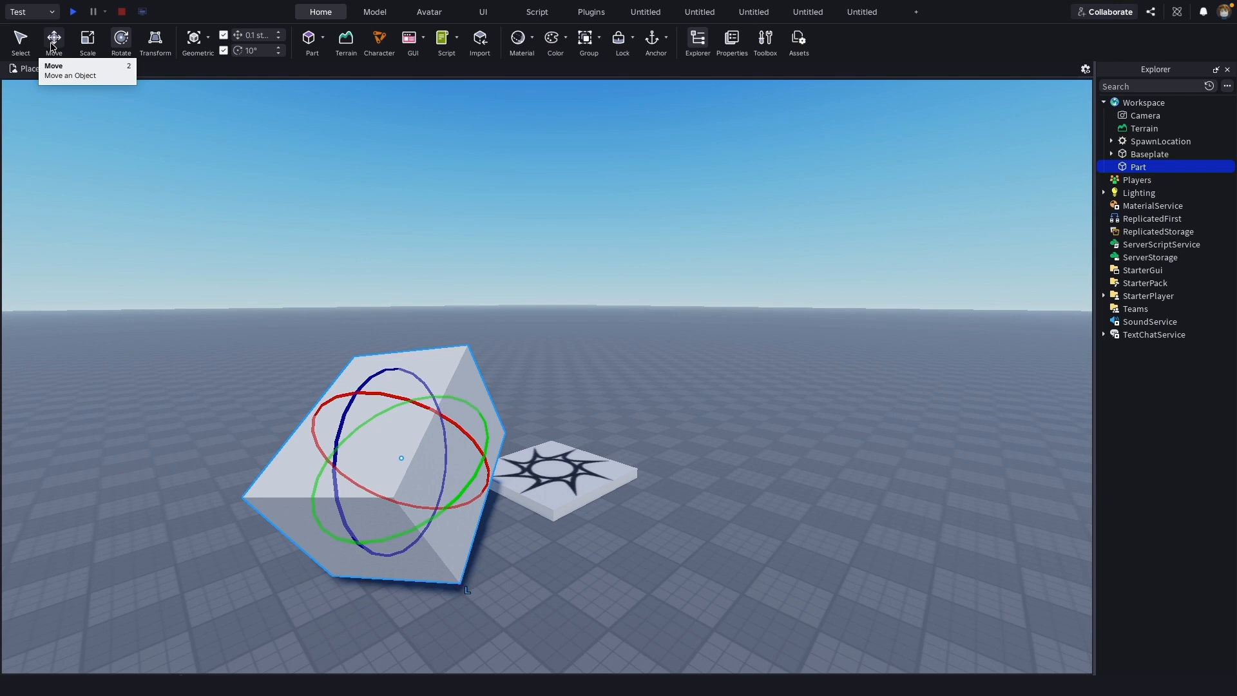
pyautogui.click(88, 42)
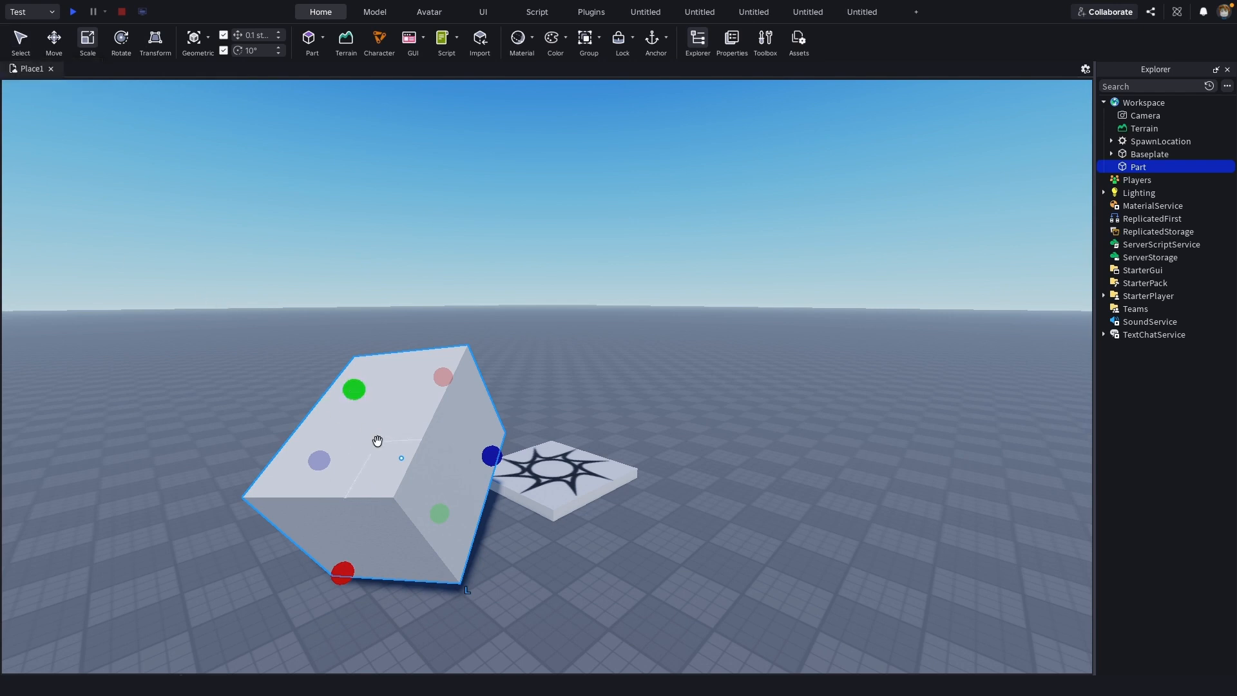
pyautogui.click(400, 445)
pyautogui.hotkey('ctrl', '2')
pyautogui.hotkey('ctrl', '4')
pyautogui.hotkey('ctrl', '5')
pyautogui.hotkey('ctrl', '1')
pyautogui.hotkey('ctrl', '3')
pyautogui.hotkey('ctrl', '4')
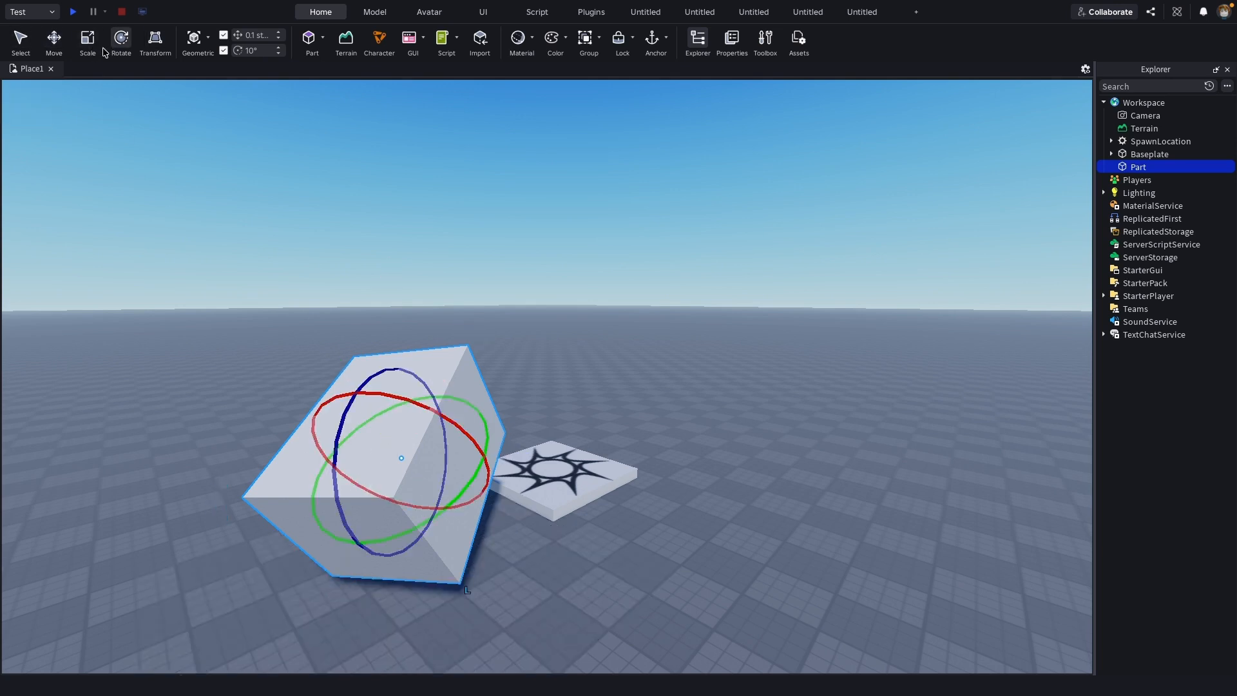
pyautogui.hotkey('ctrl', '1')
pyautogui.hotkey('ctrl', '2')
pyautogui.hotkey('ctrl', '4')
pyautogui.hotkey('ctrl', '5')
pyautogui.hotkey('ctrl', '2')
pyautogui.hotkey('ctrl', '3')
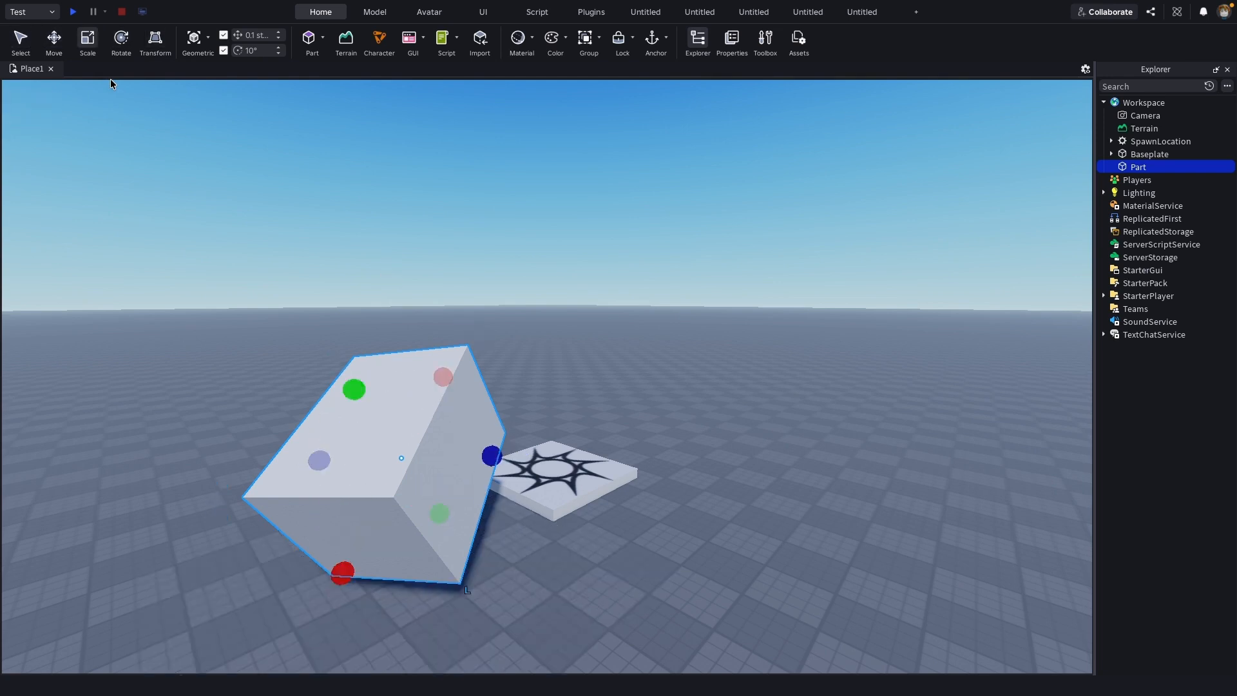
# - Reorient the tilted block about its three axes with the Transform tool
pyautogui.hotkey('ctrl', '5')
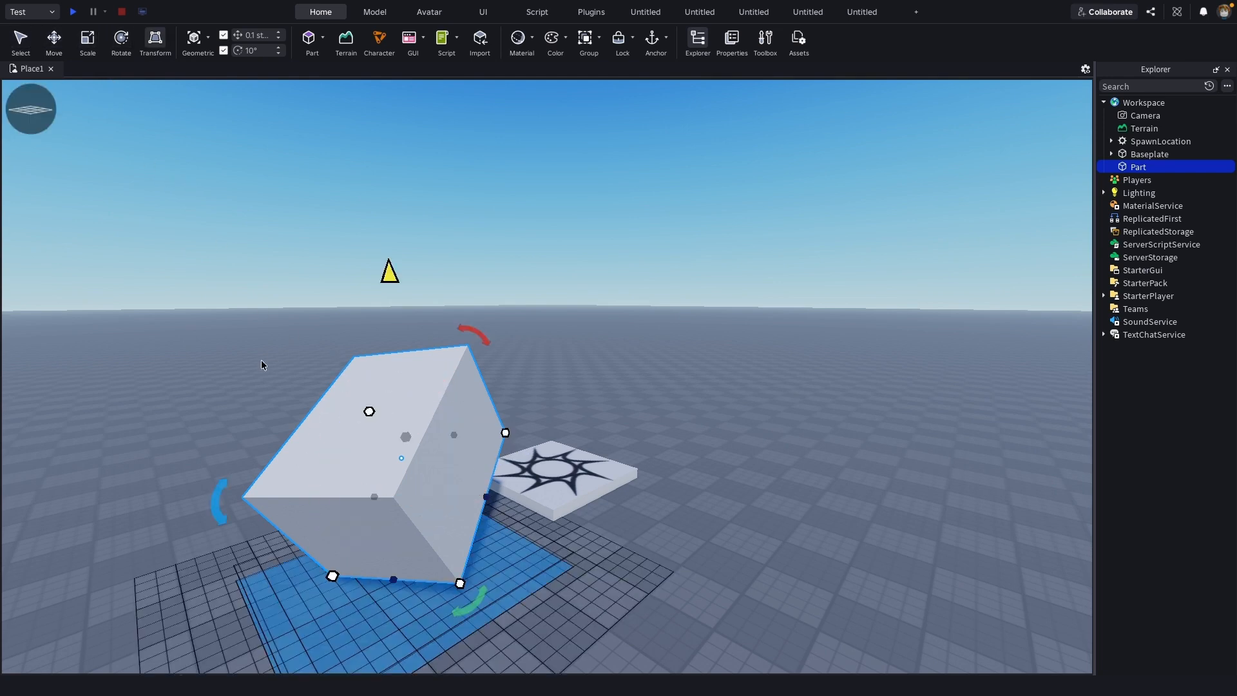
pyautogui.moveTo(258, 363); pyautogui.dragTo(253, 374)
pyautogui.moveTo(270, 398); pyautogui.dragTo(270, 399, button='right')
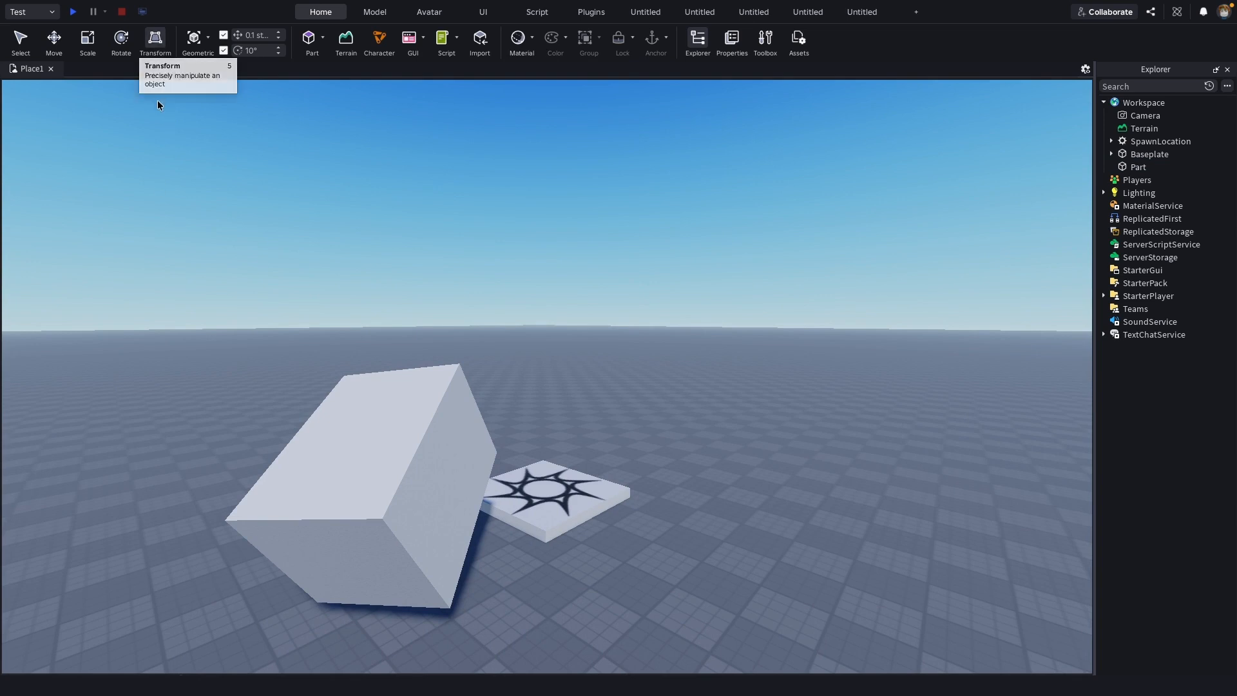
pyautogui.click(362, 448)
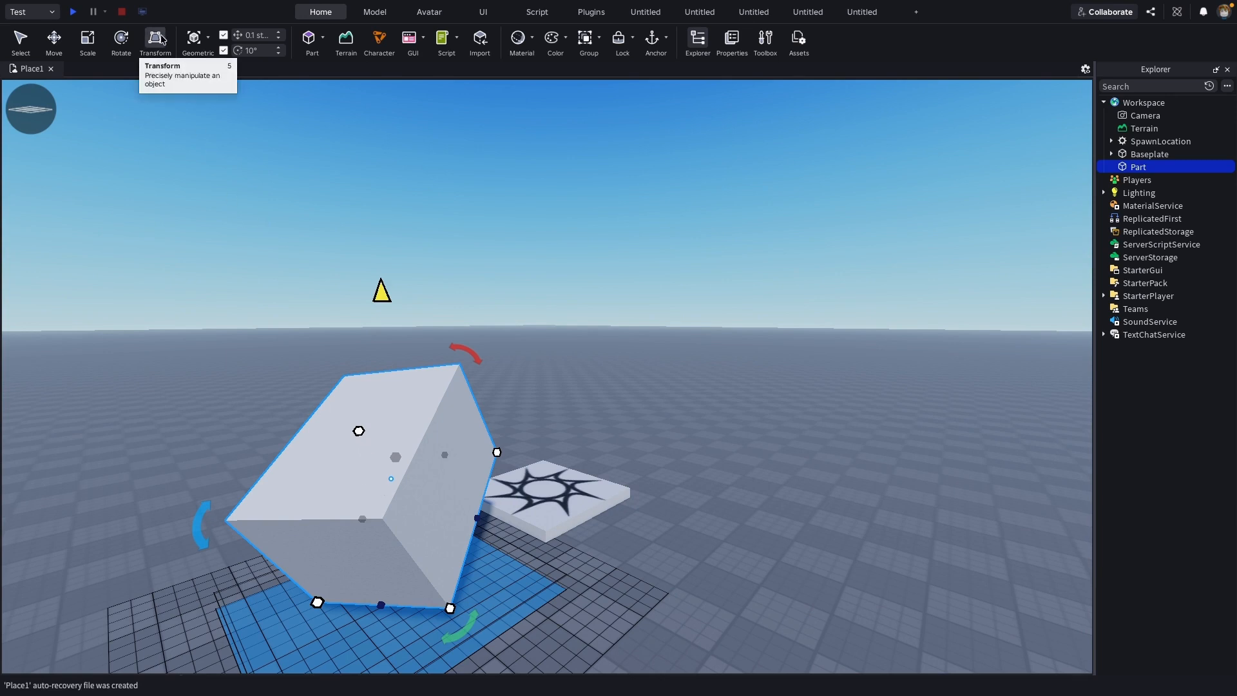
pyautogui.press('f')
pyautogui.moveTo(360, 434); pyautogui.dragTo(360, 433, button='right')
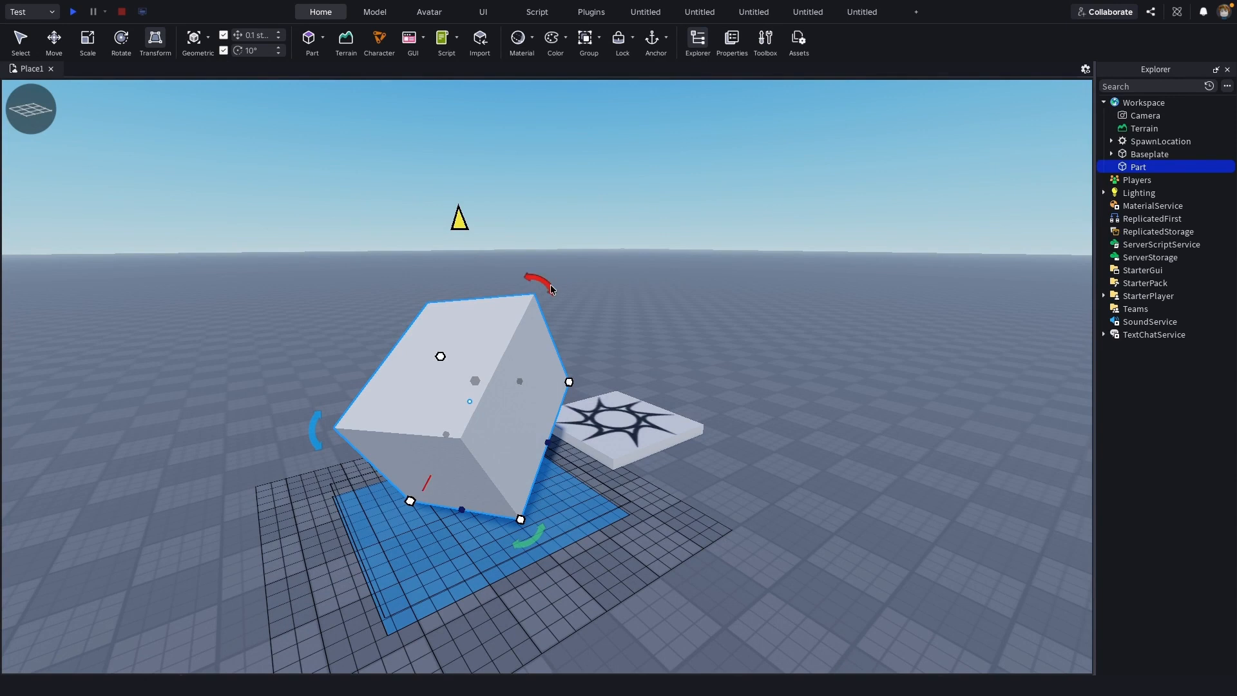
pyautogui.moveTo(551, 288); pyautogui.dragTo(407, 325)
pyautogui.moveTo(312, 445); pyautogui.dragTo(396, 417)
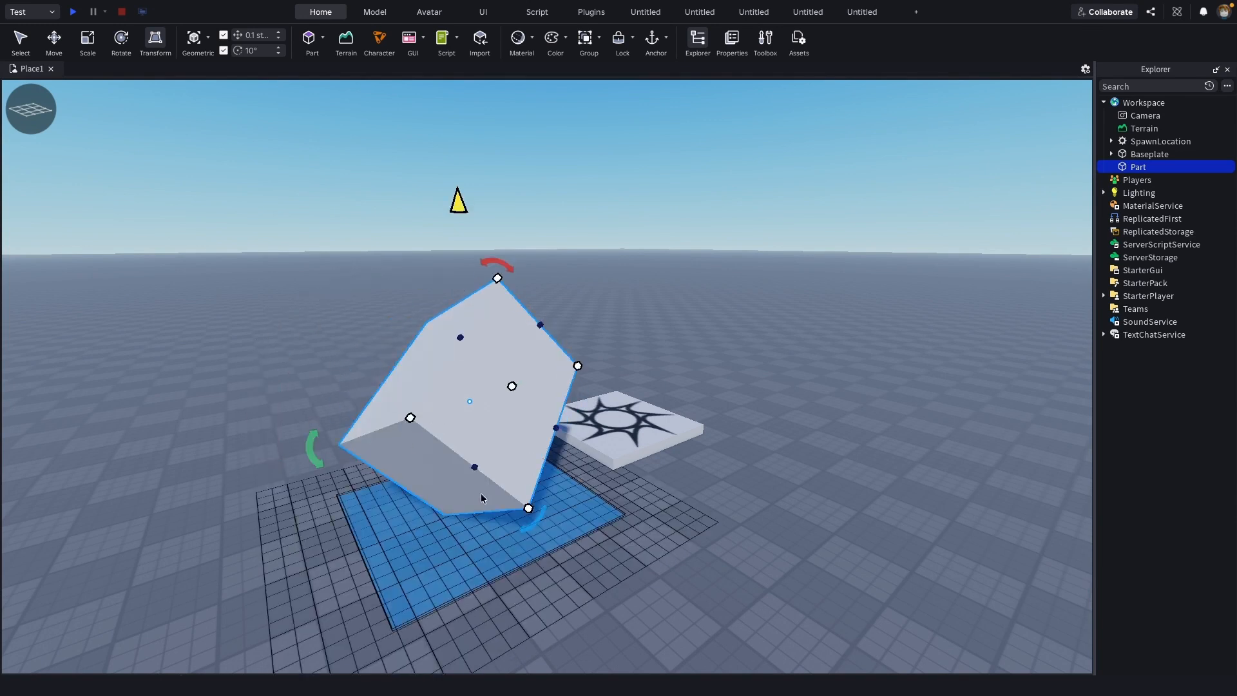
pyautogui.moveTo(535, 527); pyautogui.dragTo(496, 406)
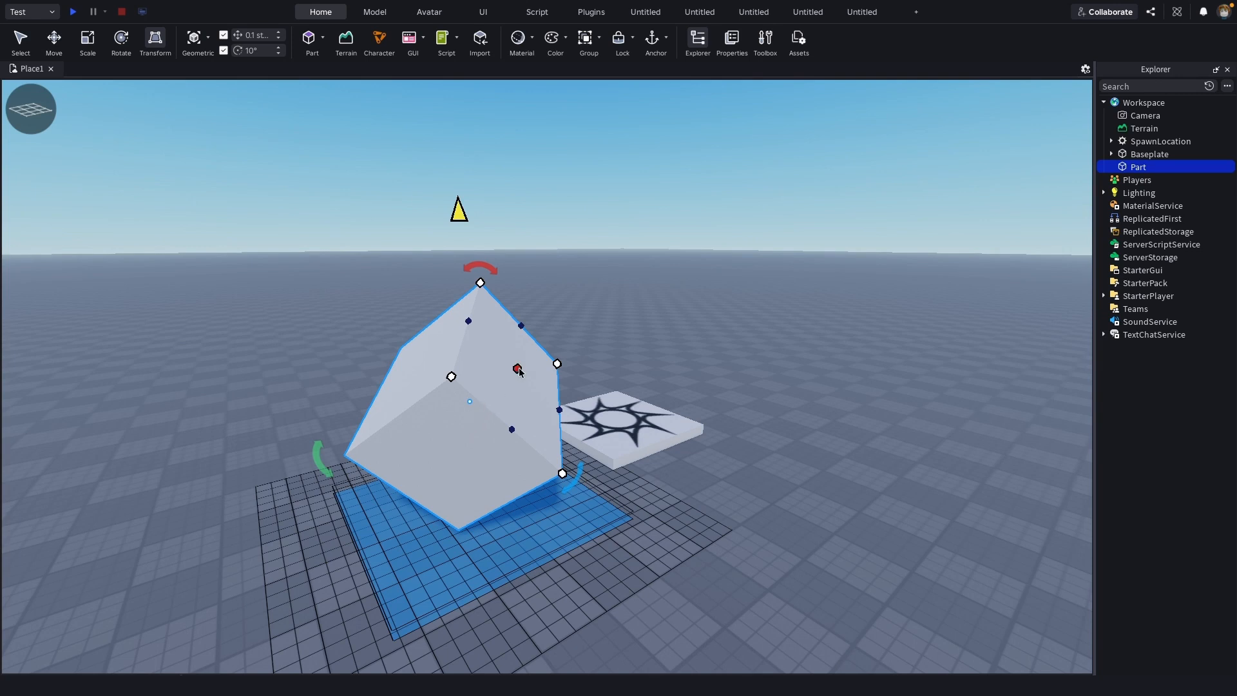
# - Enlarge the tilted block with the Transform tool's resize handles
pyautogui.moveTo(519, 372); pyautogui.dragTo(543, 324)
pyautogui.moveTo(519, 284); pyautogui.dragTo(463, 302)
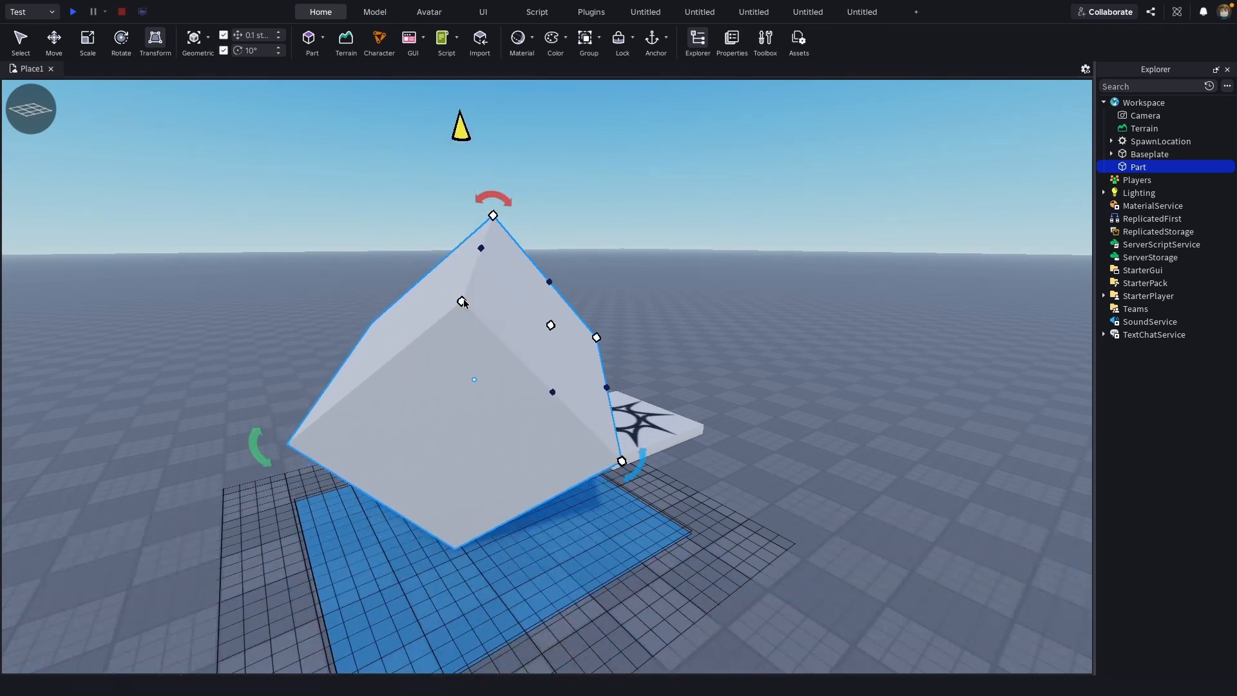
pyautogui.rightClick(458, 422)
pyautogui.click(423, 417)
pyautogui.moveTo(715, 418); pyautogui.dragTo(714, 418, button='right')
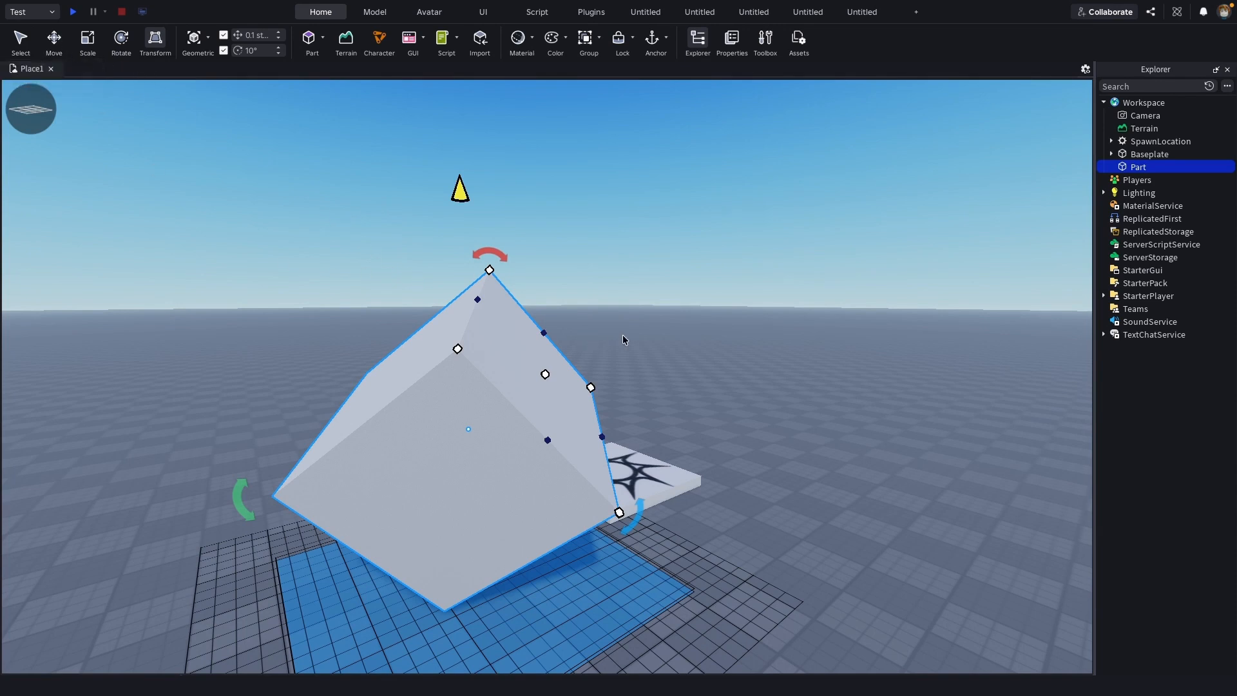
pyautogui.moveTo(726, 347); pyautogui.dragTo(726, 351, button='right')
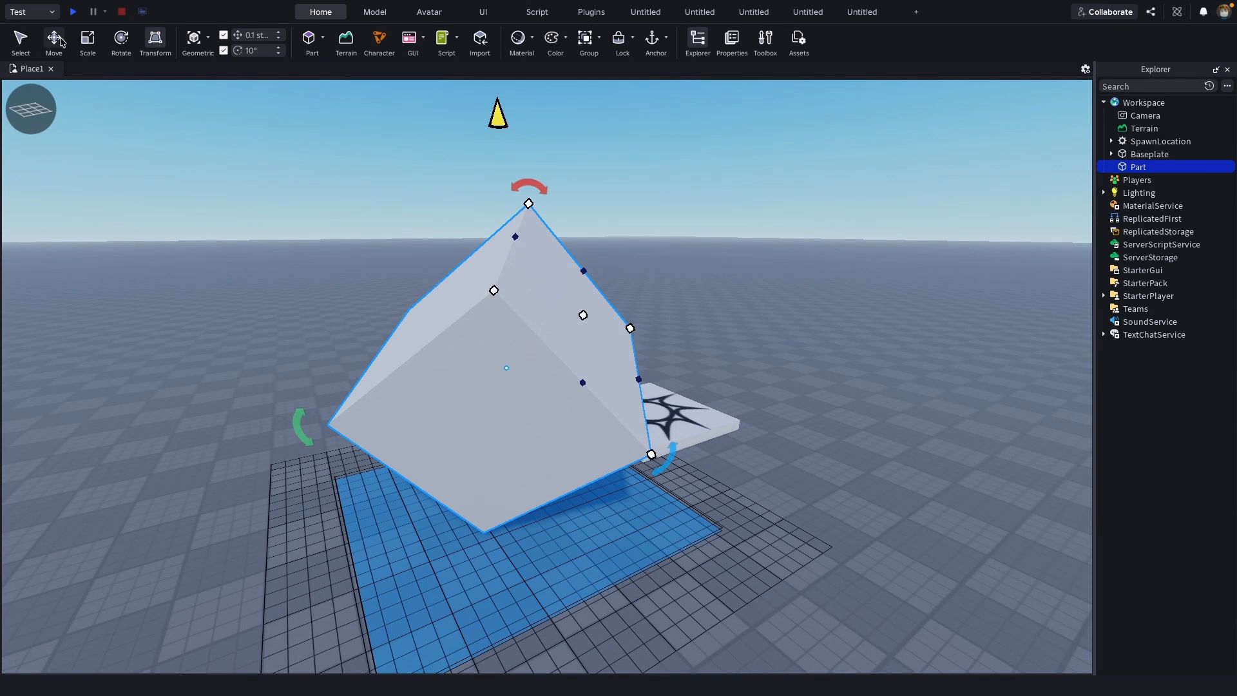
# - Apply a bright yellow color to the selected block
pyautogui.click(21, 39)
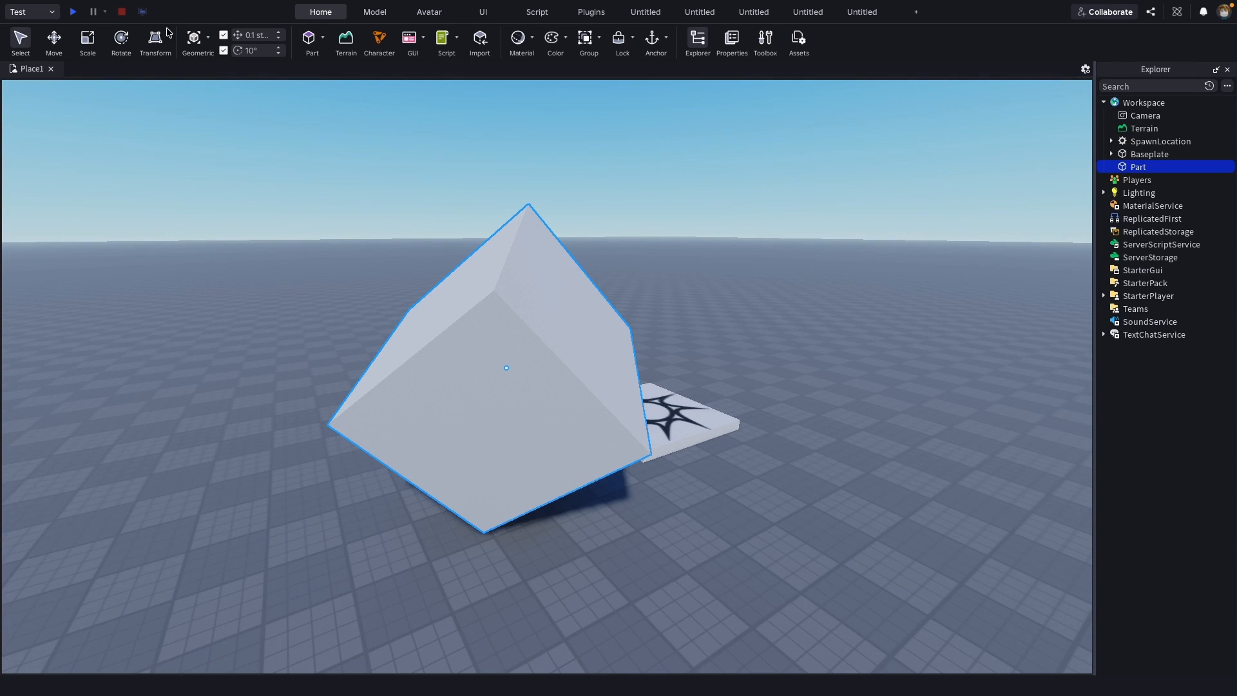
pyautogui.click(566, 38)
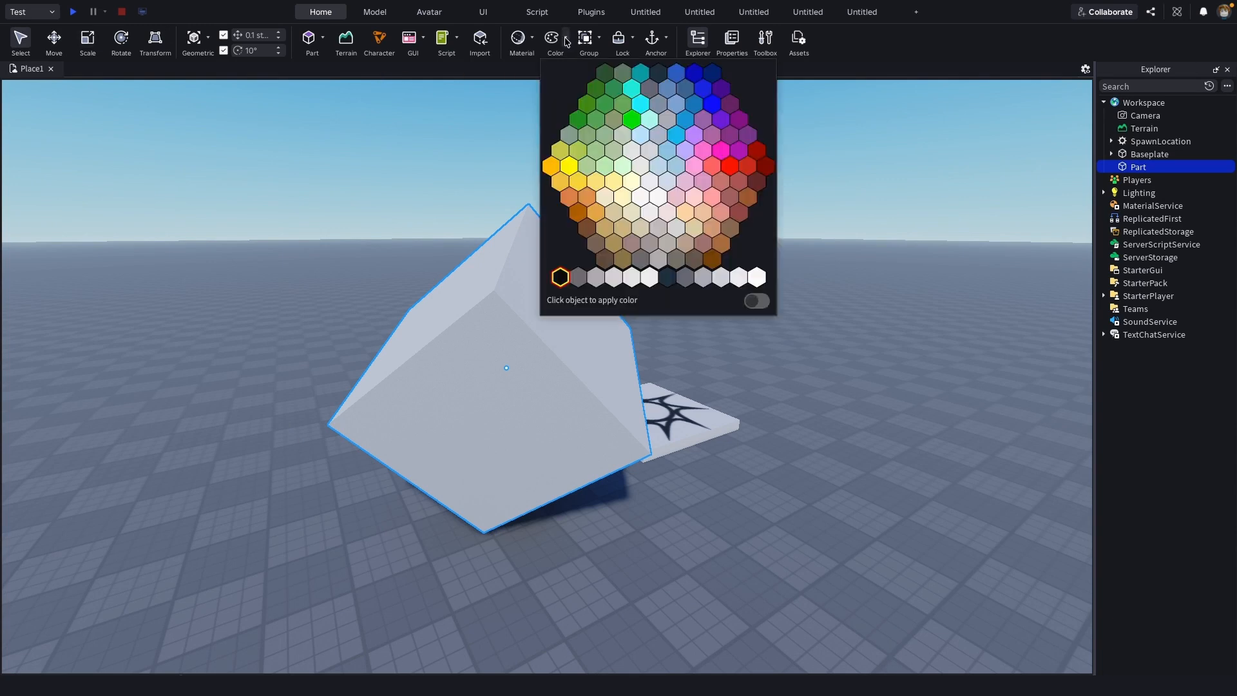
pyautogui.click(570, 166)
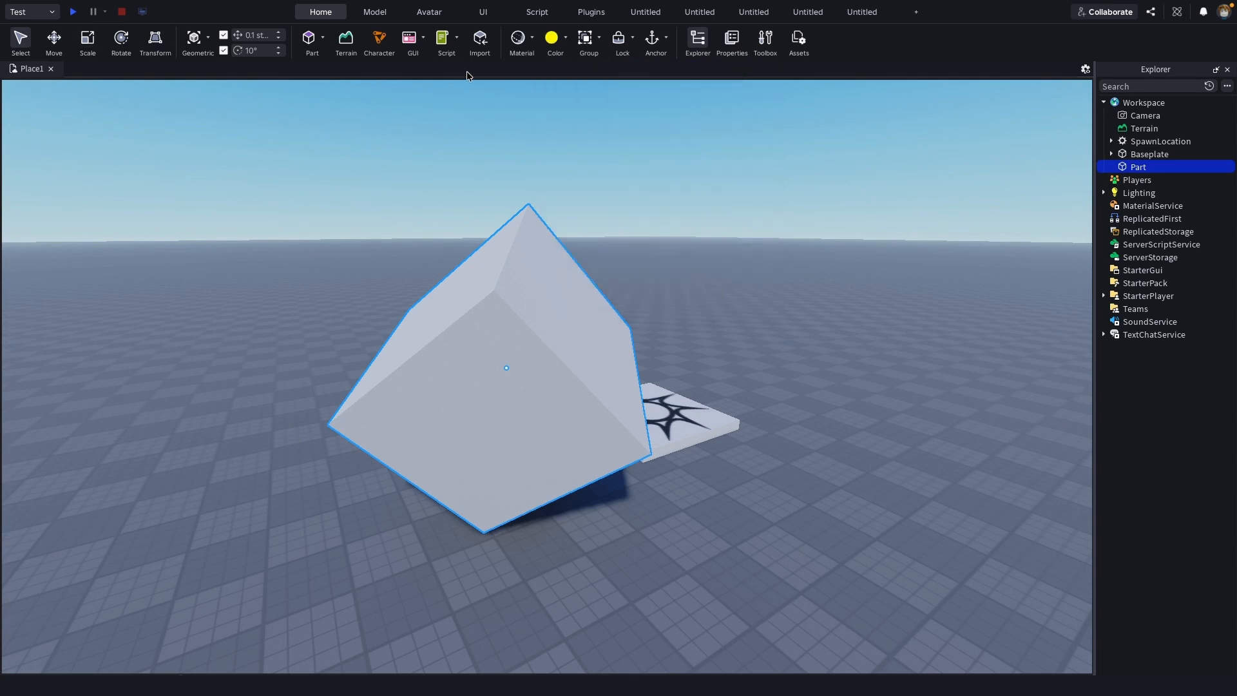
pyautogui.click(54, 40)
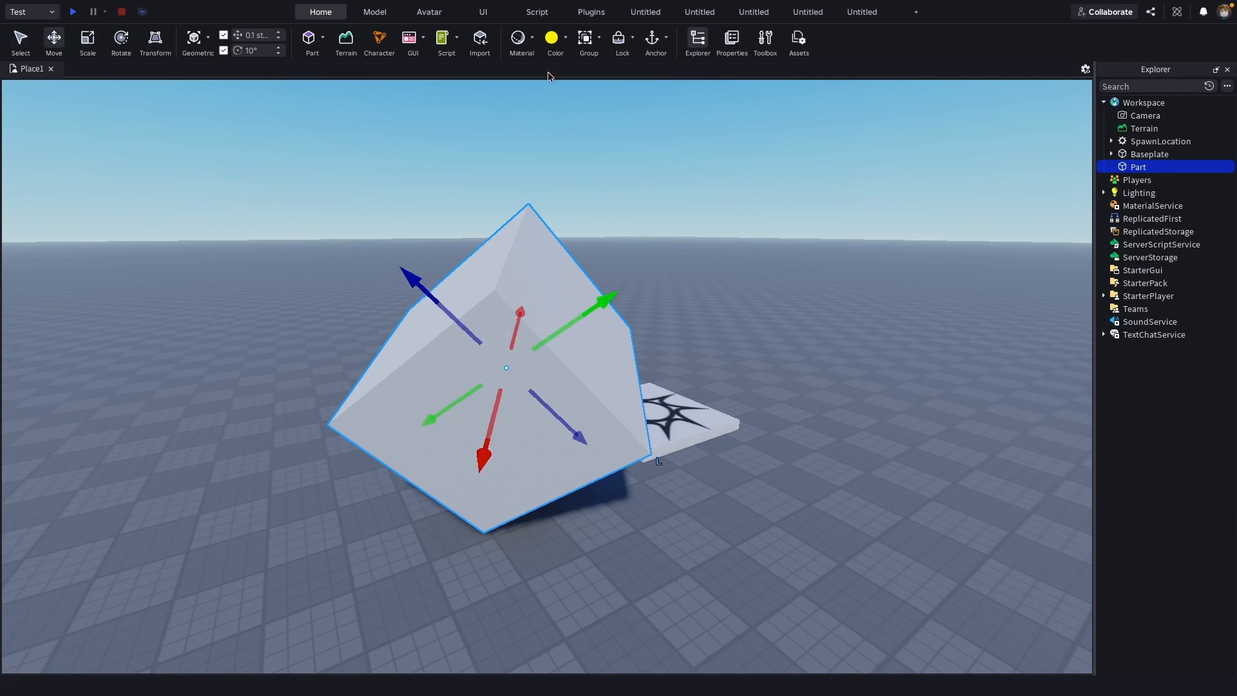
pyautogui.click(552, 39)
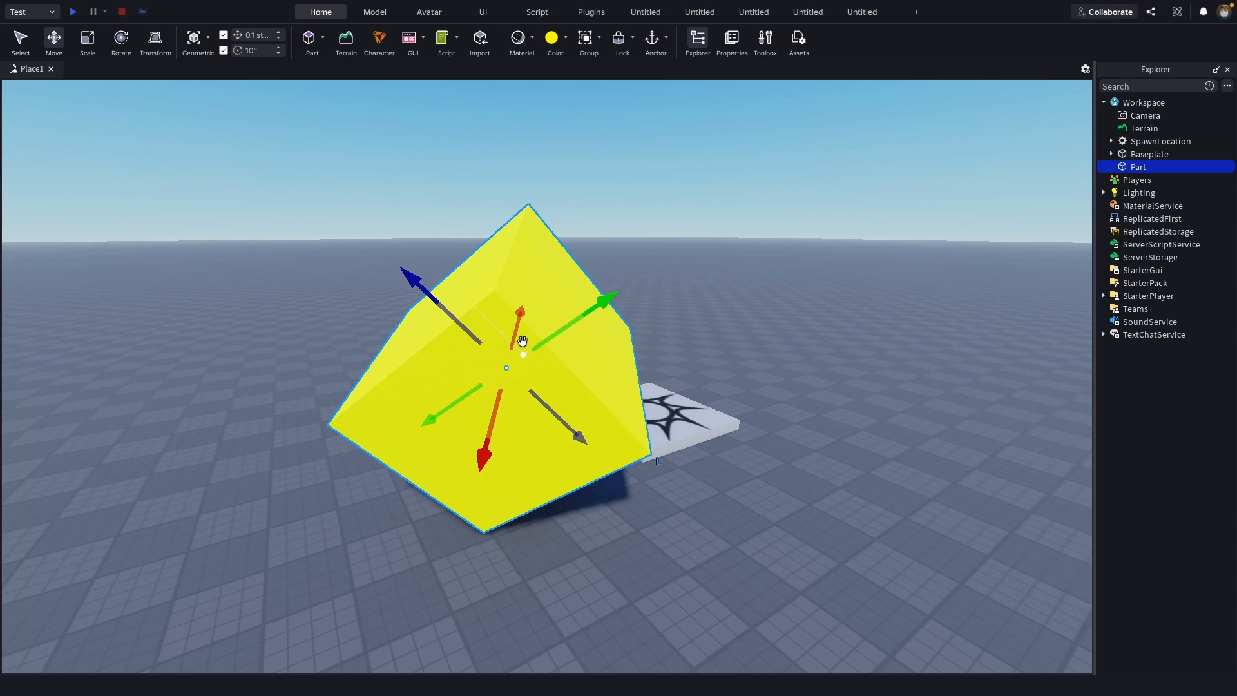
# - Try another material on the yellow block and settle on the curved roof-tile material
pyautogui.click(534, 41)
pyautogui.click(553, 181)
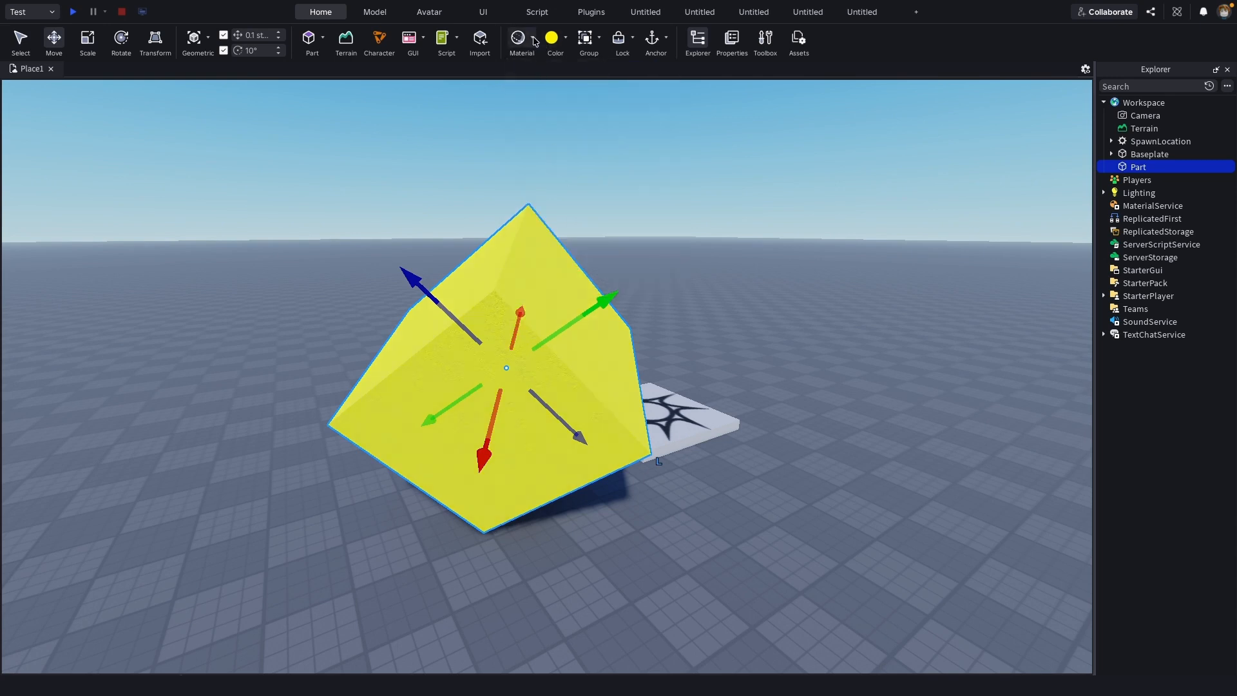
pyautogui.click(534, 41)
pyautogui.click(538, 239)
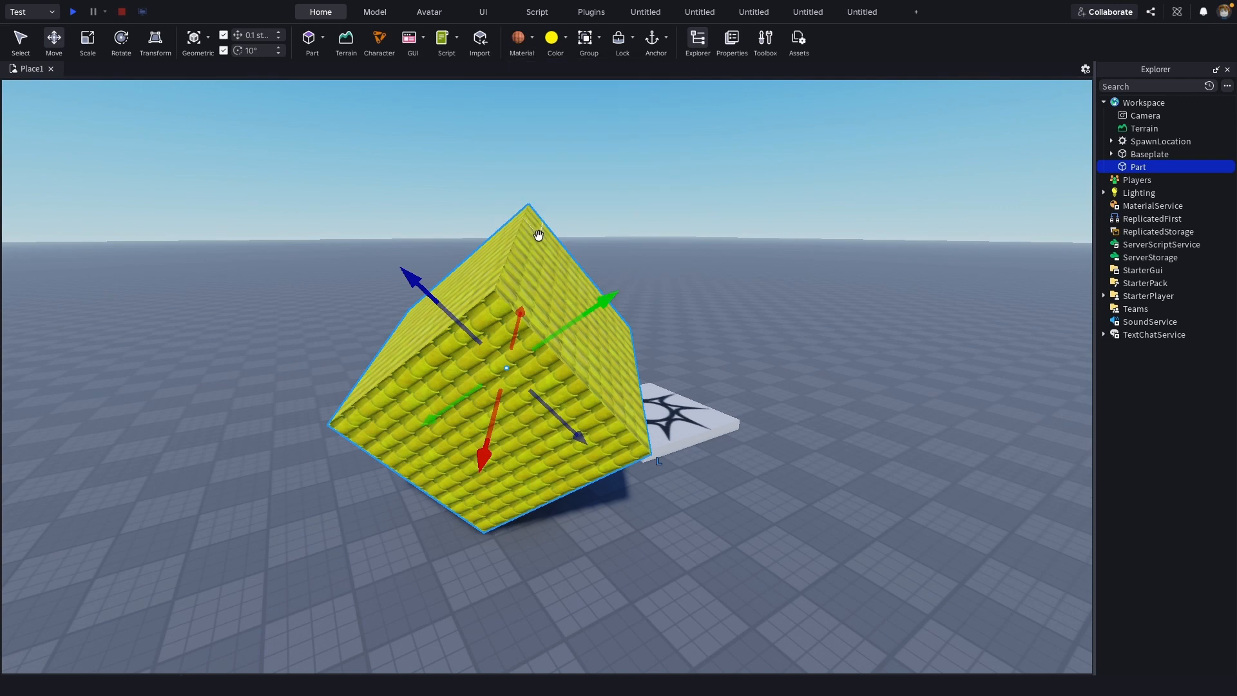
# - Move the yellow tiled block about 3 studs outward along its blue axis
pyautogui.moveTo(596, 378); pyautogui.dragTo(598, 380, button='right')
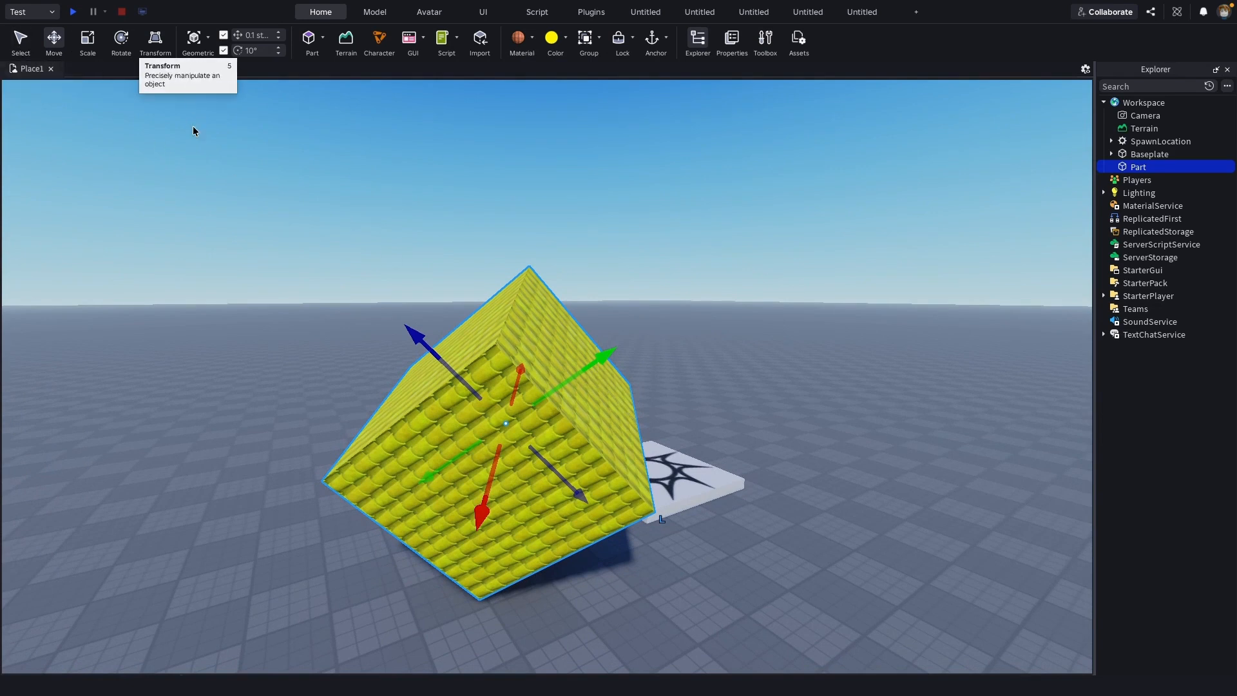
pyautogui.moveTo(362, 338); pyautogui.dragTo(362, 339, button='right')
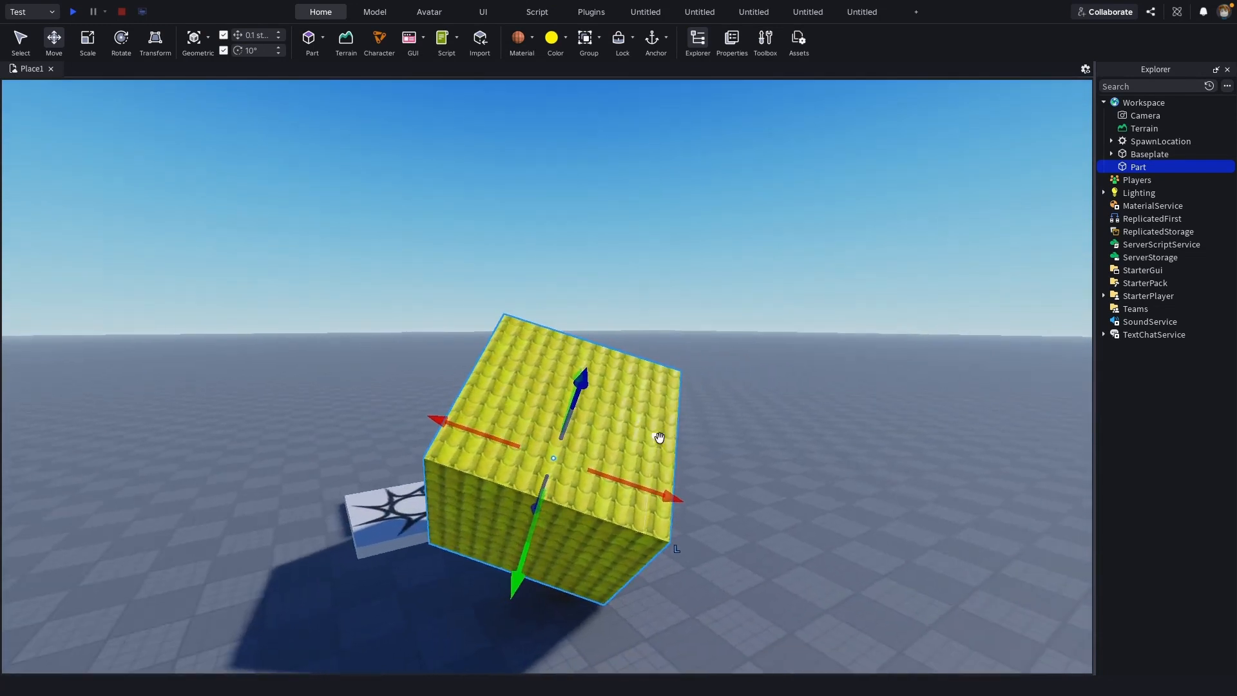
pyautogui.moveTo(580, 391); pyautogui.dragTo(606, 396)
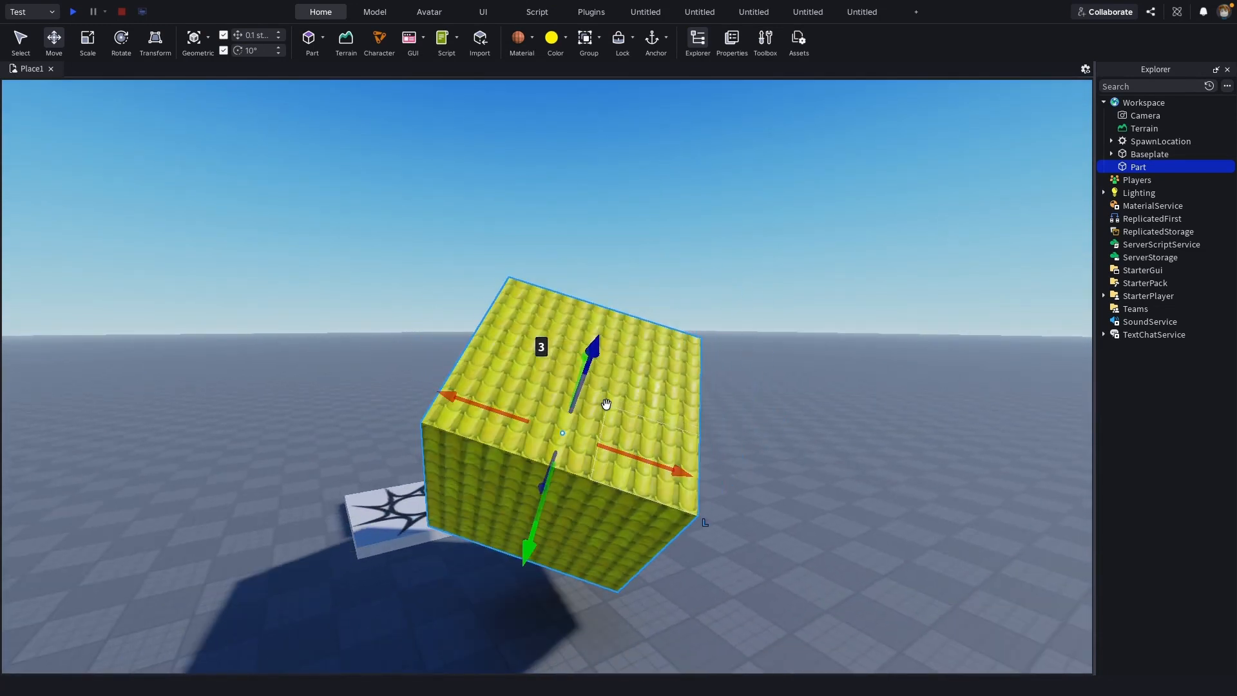